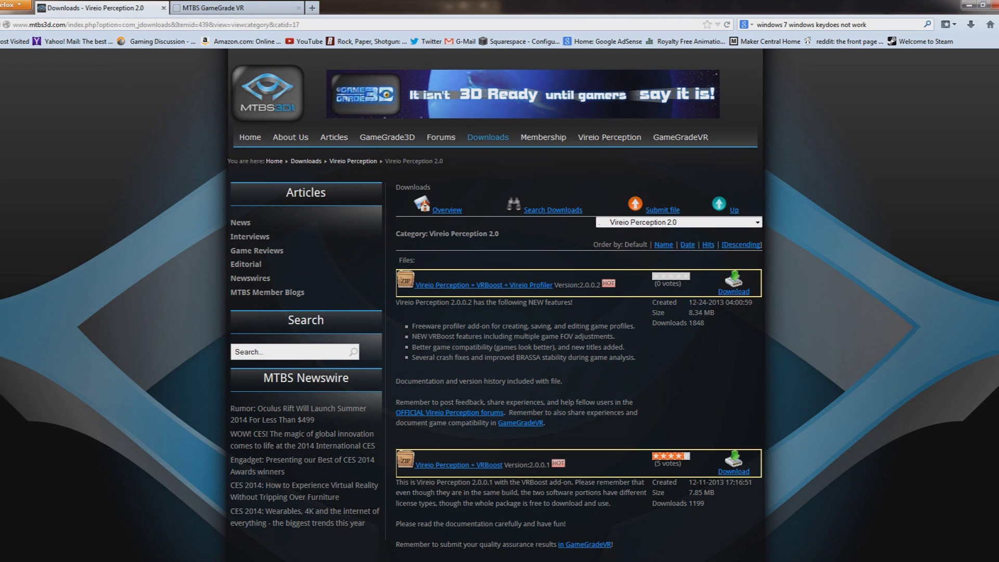
Open E:\Games\Viero\perception2_0_0_2\perception\bin in Explorer and launch the Perception application.
mouse_move(115, 559)
left_click(168, 517)
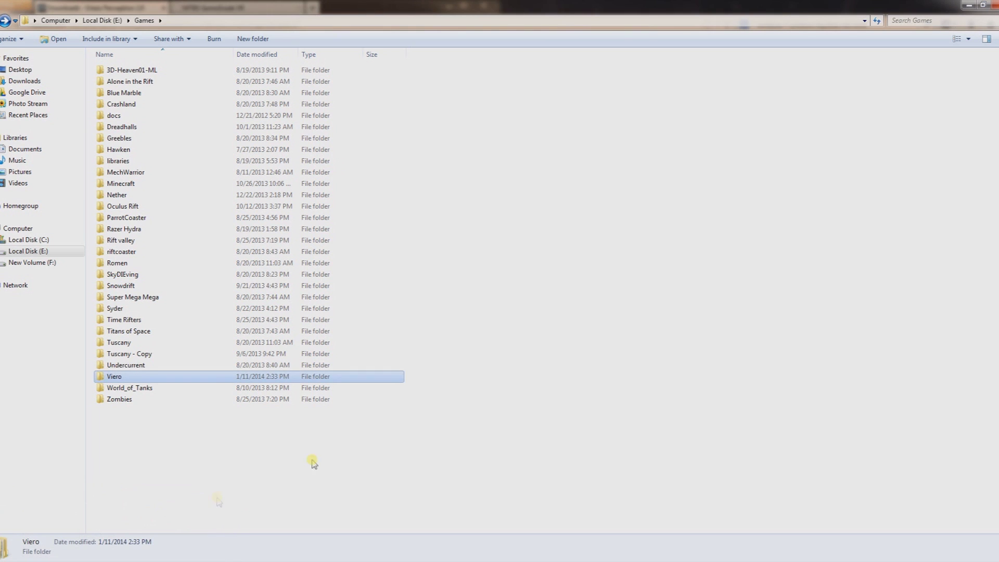
double_click(123, 381)
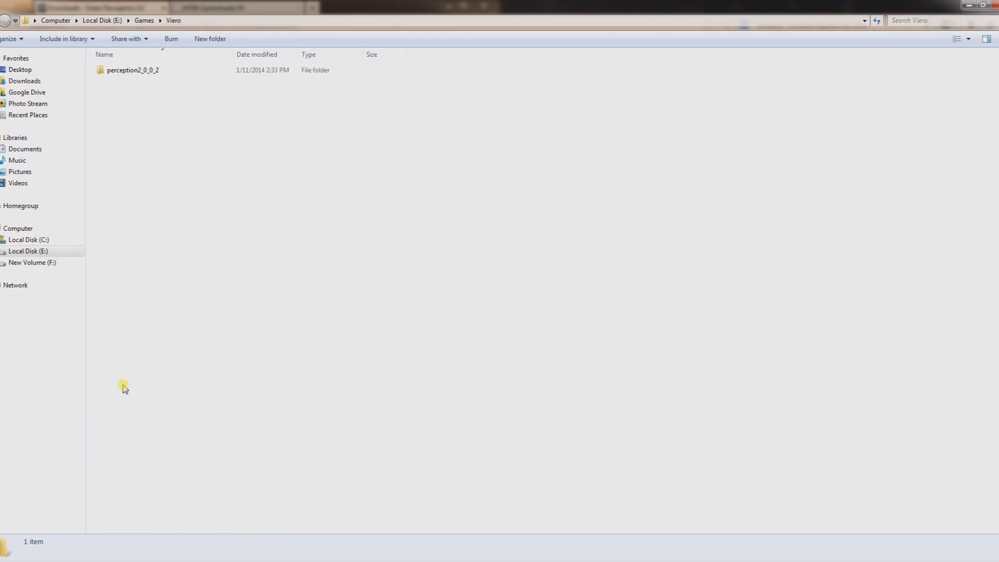
double_click(133, 69)
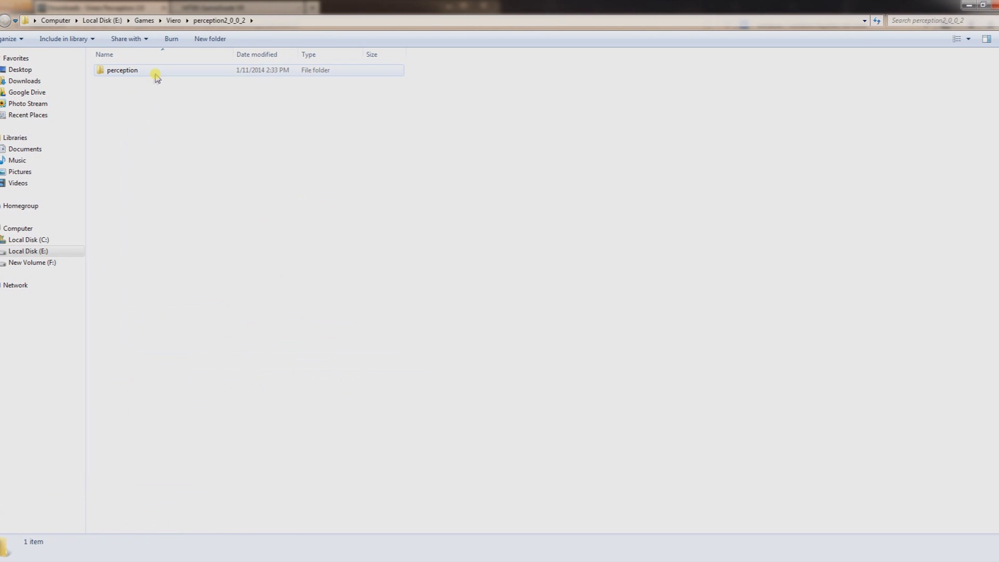
double_click(156, 74)
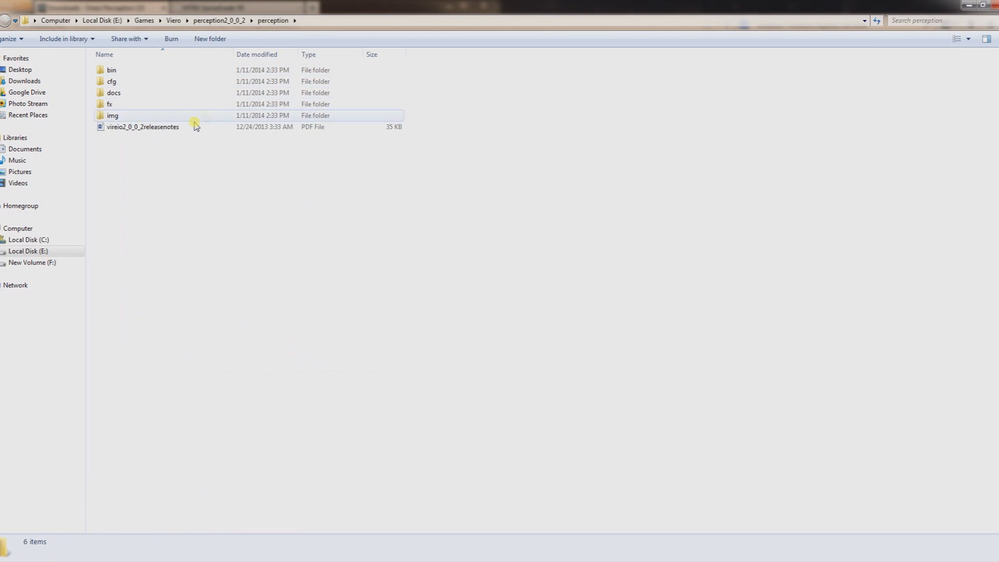
double_click(126, 71)
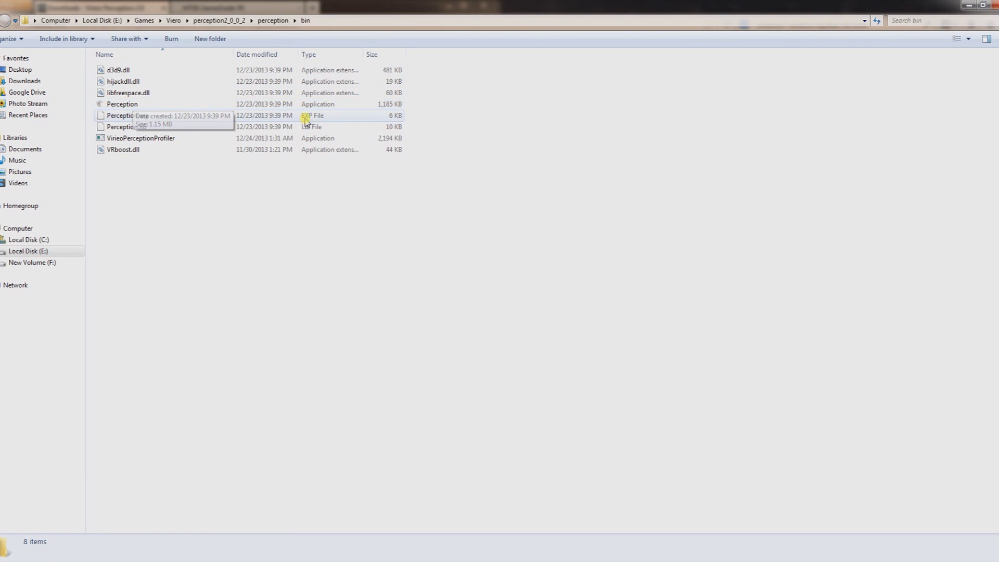
double_click(170, 104)
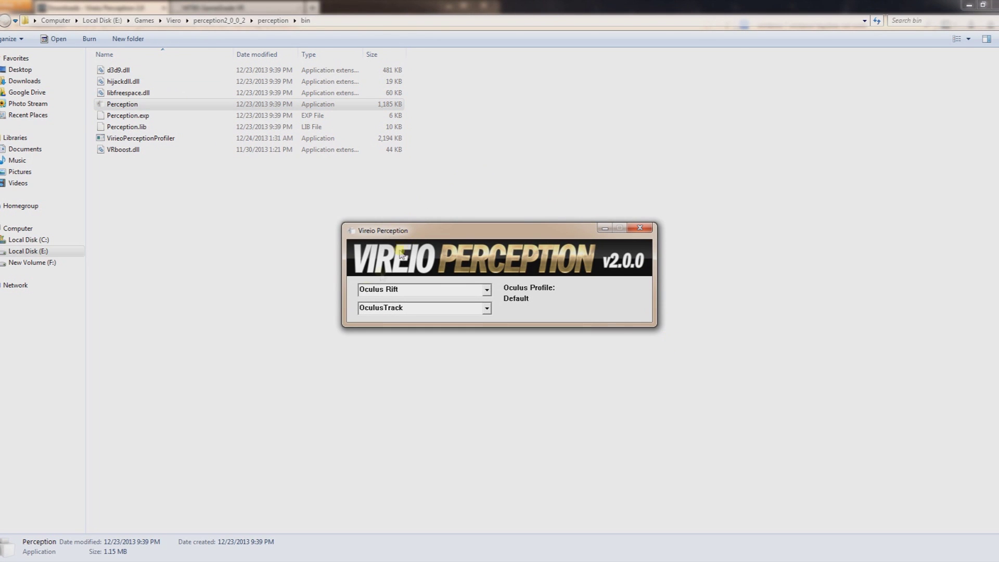
Set the display mode to Oculus Rift and the tracker to OculusTrack, then close and relaunch Perception.
left_click(487, 290)
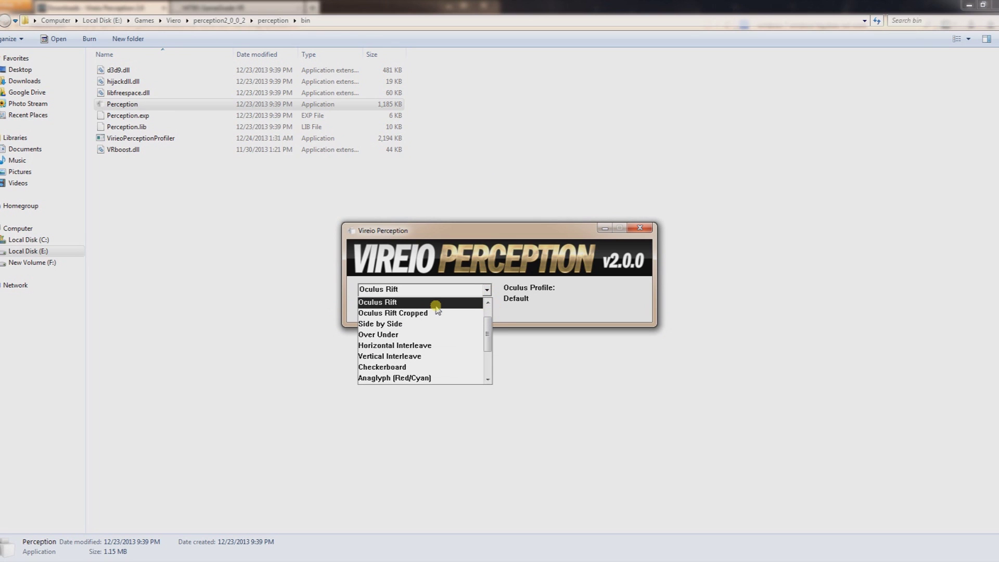
left_click(439, 306)
left_click(487, 308)
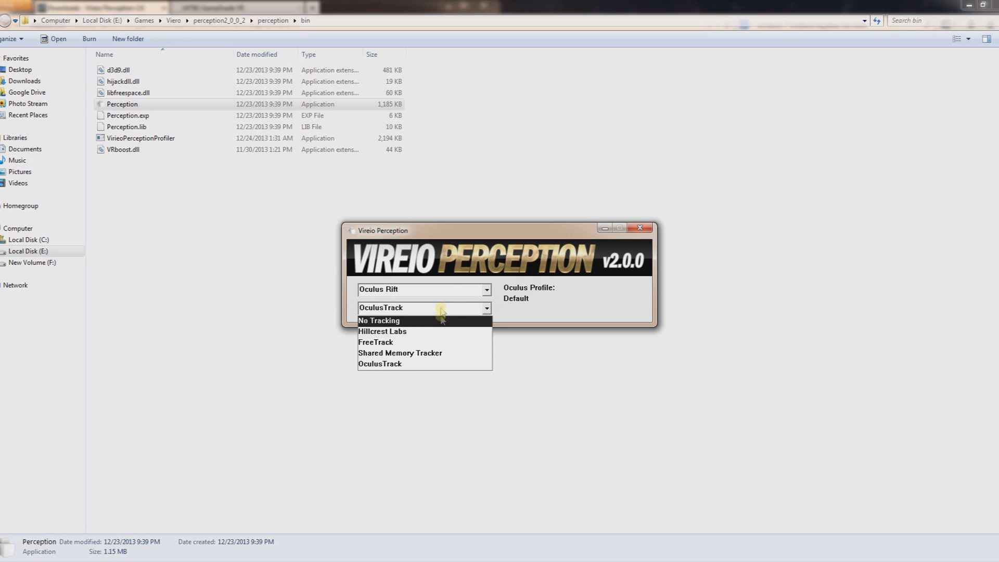
left_click(423, 363)
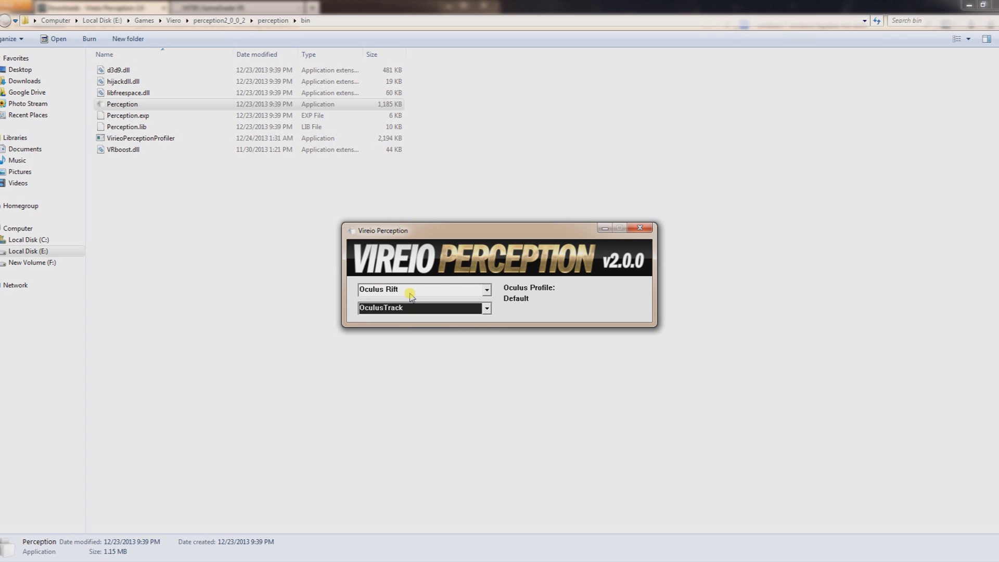
left_click(639, 227)
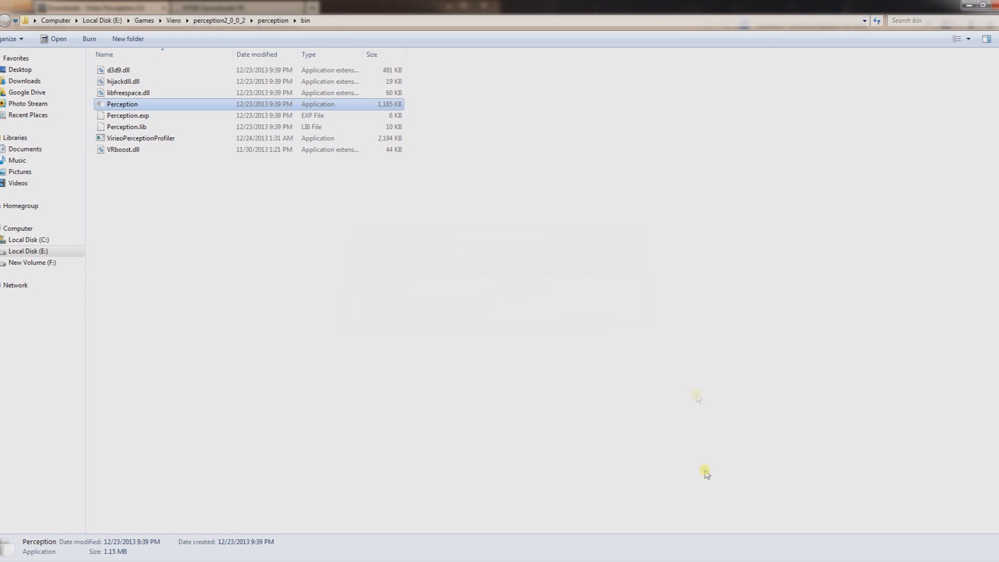
key("Return")
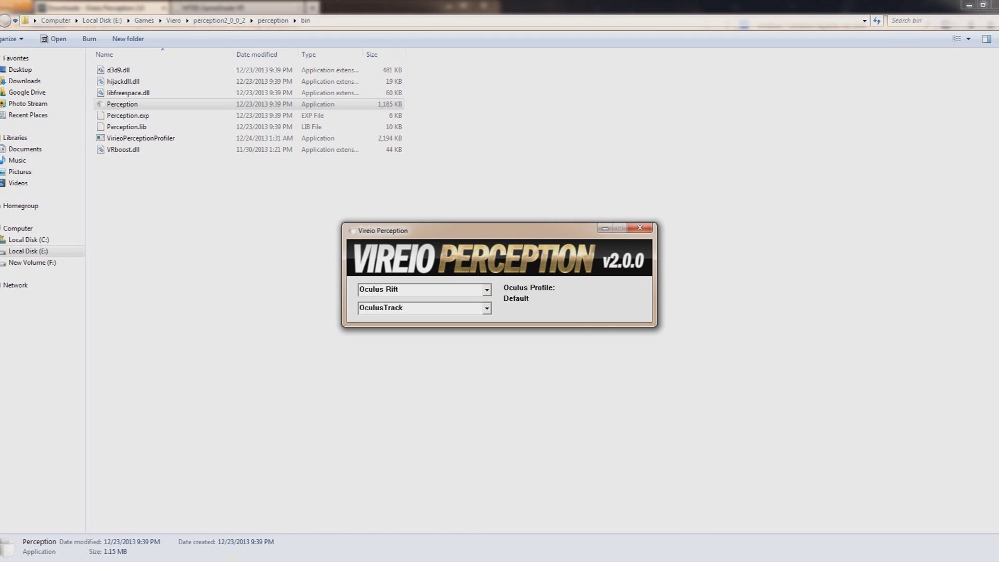
Switch to Firefox to review the game compatibility list on the MTBS GameGrade VR page, then return to the bin folder.
left_click(235, 559)
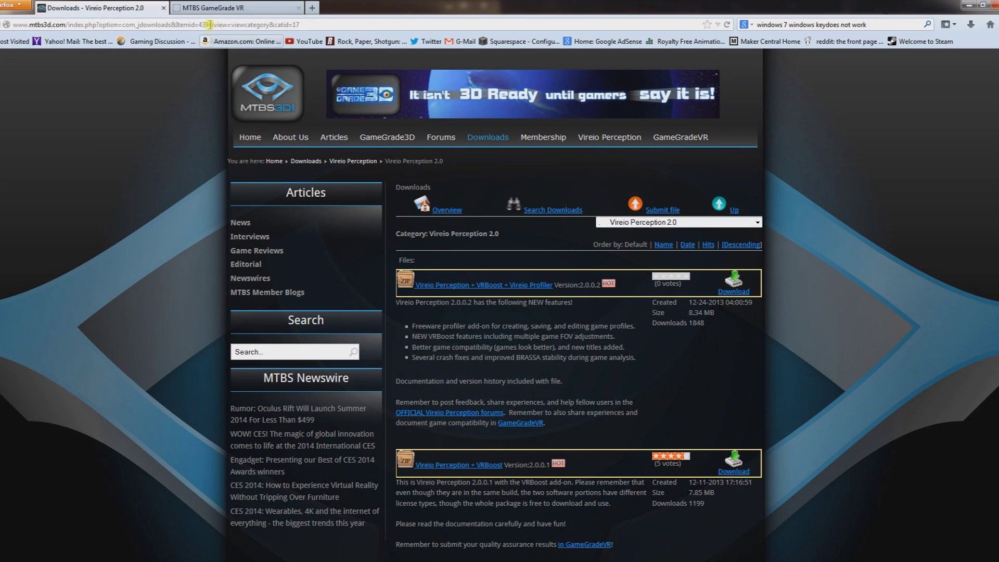
left_click(212, 7)
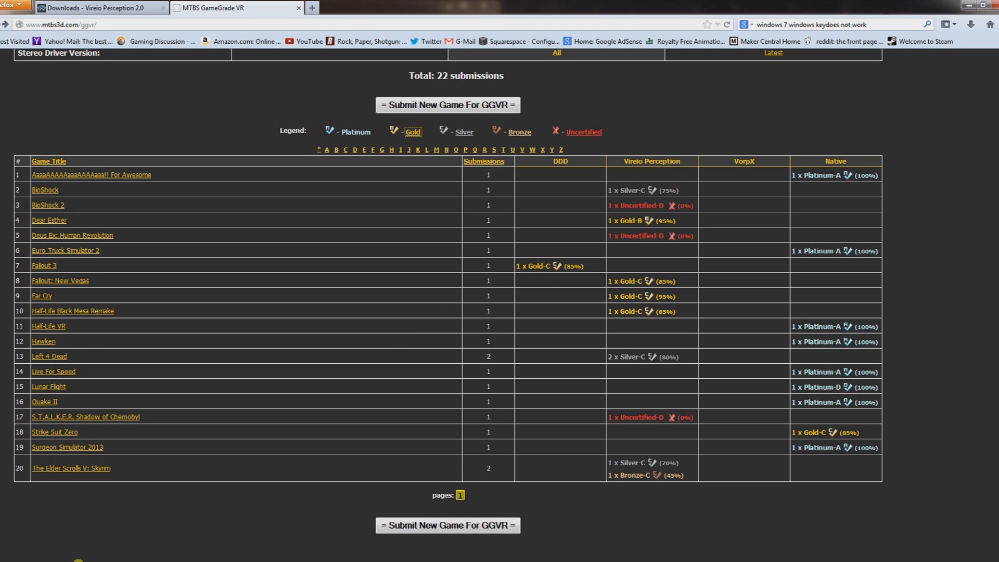
mouse_move(52, 556)
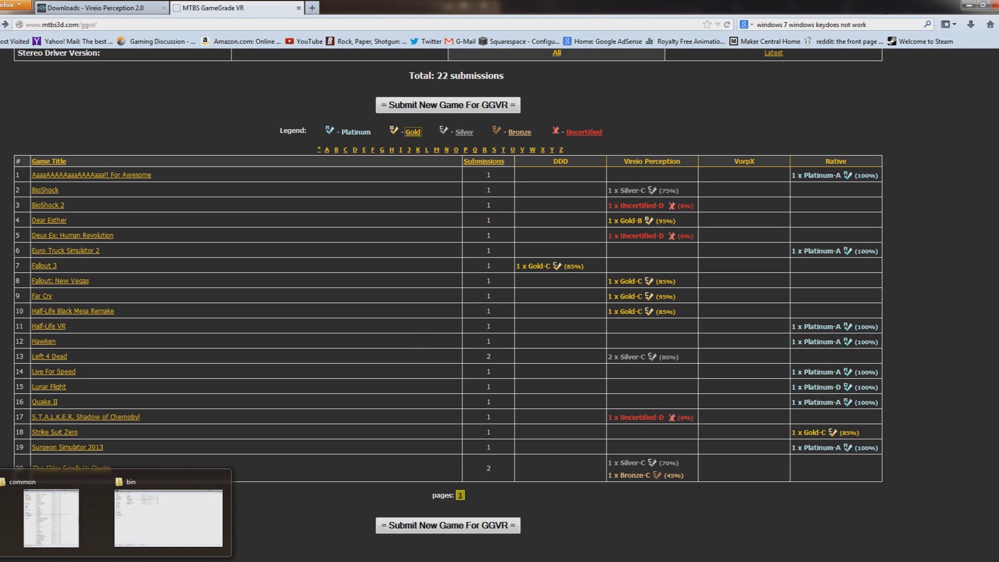
left_click(158, 525)
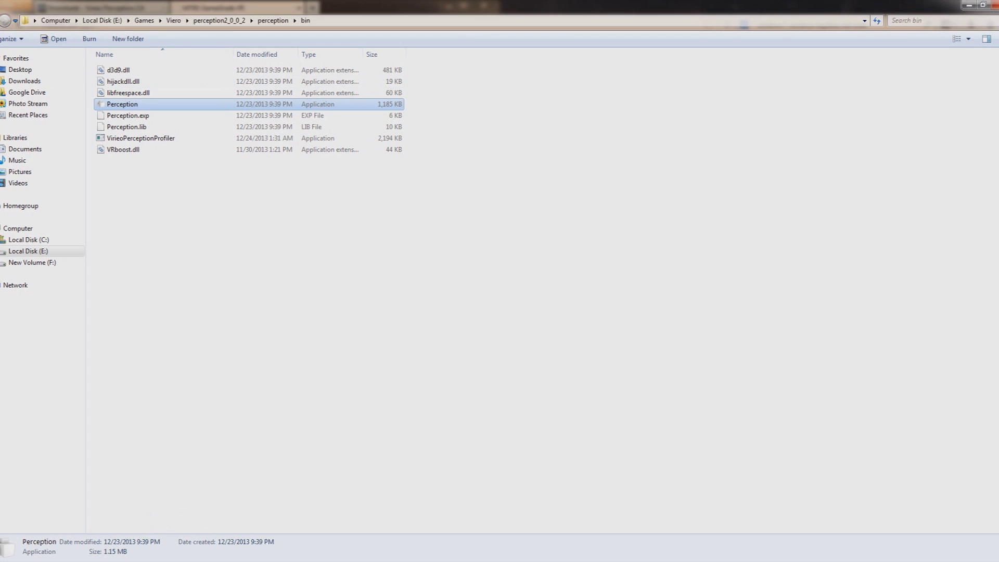
Go back up to the Games folder and reopen Viero, perception2_0_0_2, perception and bin.
key("alt+Up")
key("alt+Up")
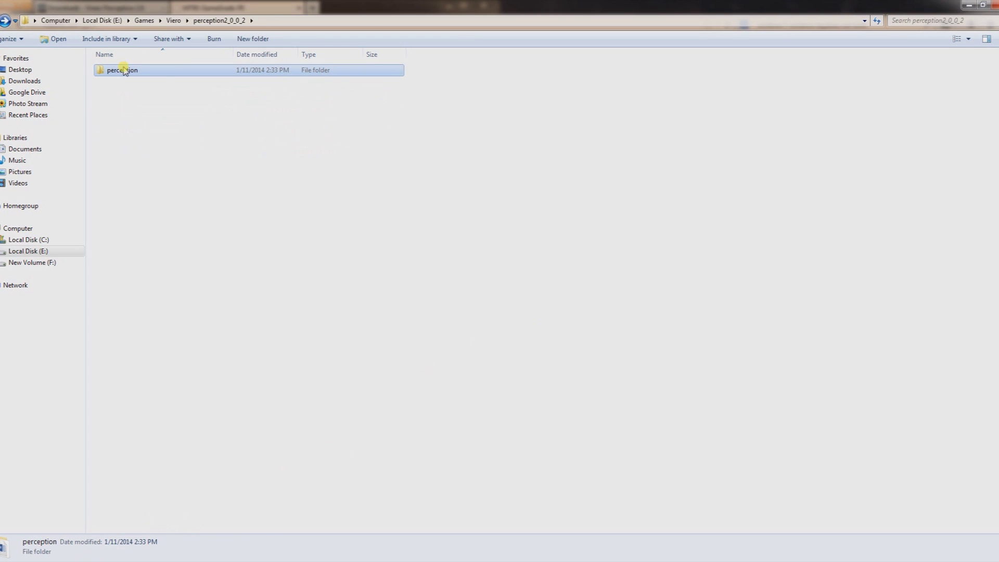
key("alt+Up")
key("alt+Up")
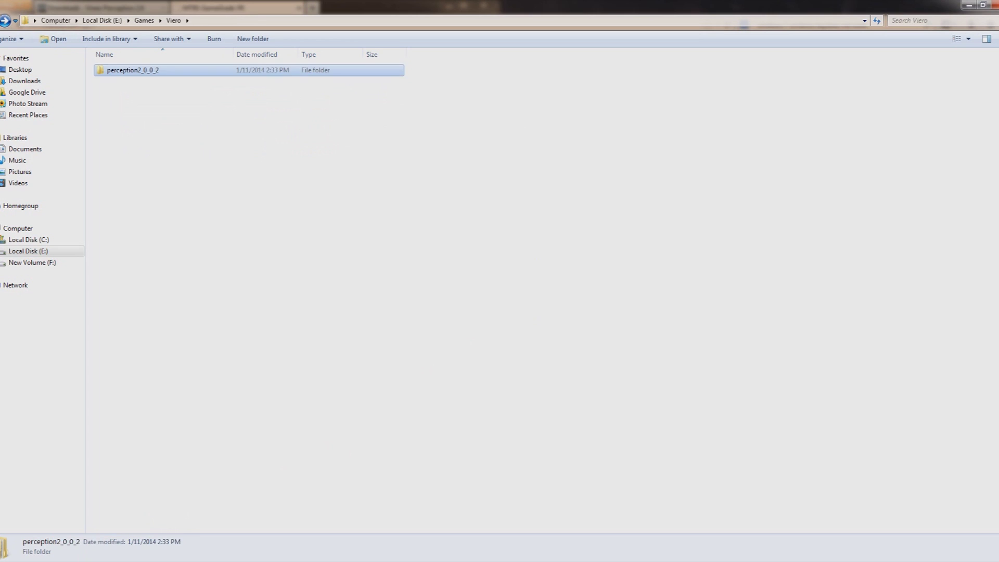
double_click(108, 378)
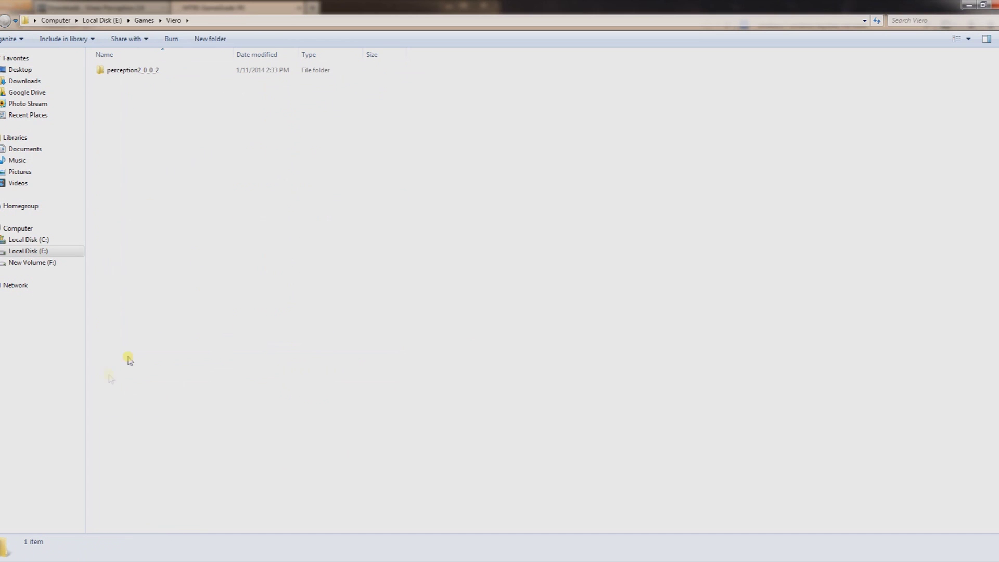
double_click(119, 70)
double_click(106, 70)
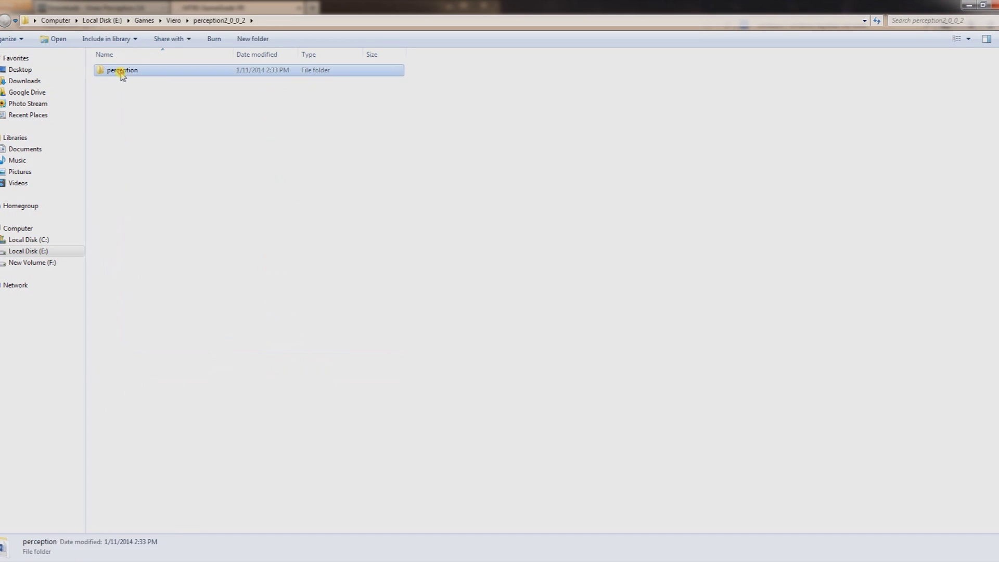
double_click(122, 72)
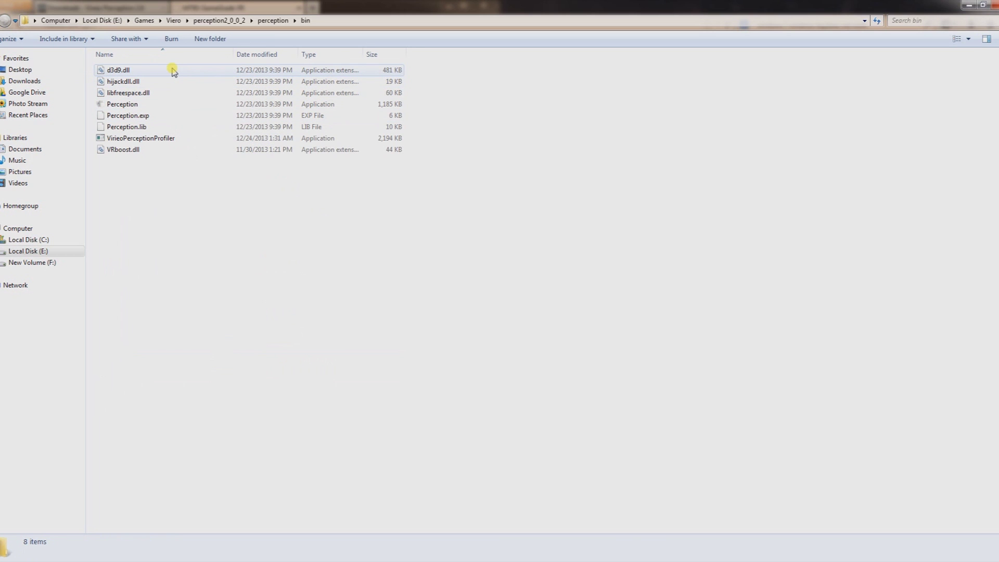
Copy d3d9.dll, hijackdll.dll, libfreespace.dll and VRboost.dll from the bin folder.
left_click(113, 70)
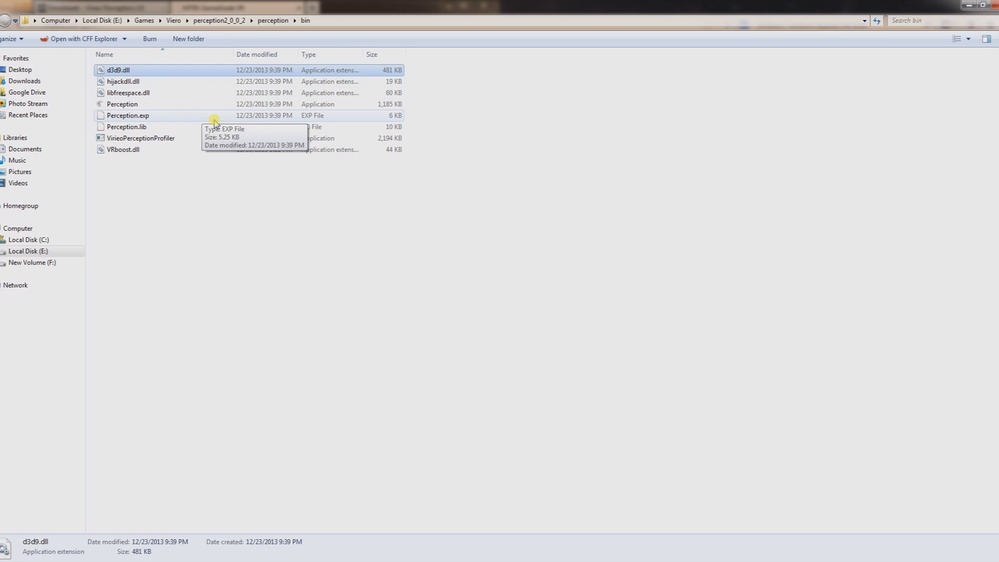
left_click(167, 82, "ctrl")
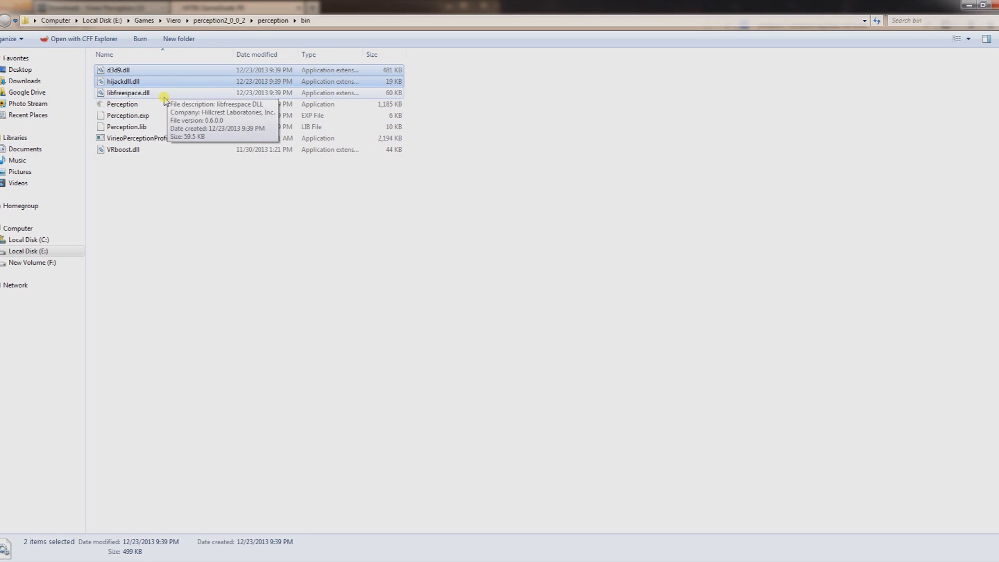
left_click(138, 150, "ctrl")
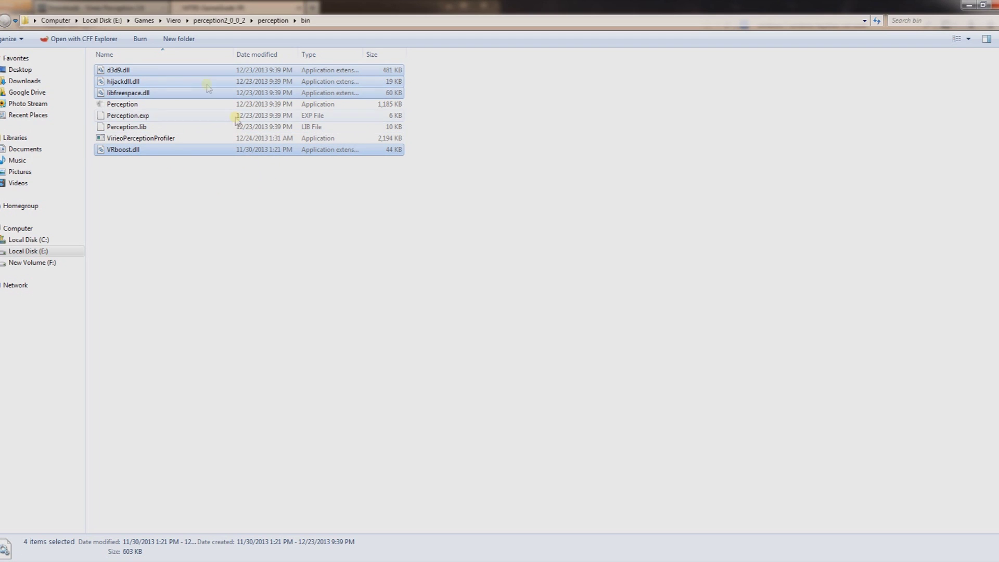
right_click(163, 77)
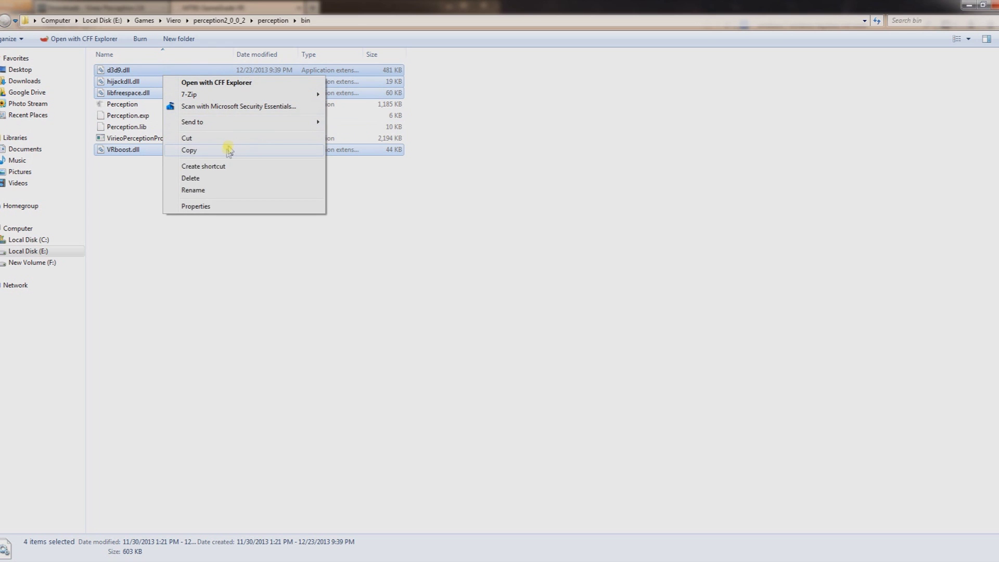
left_click(230, 151)
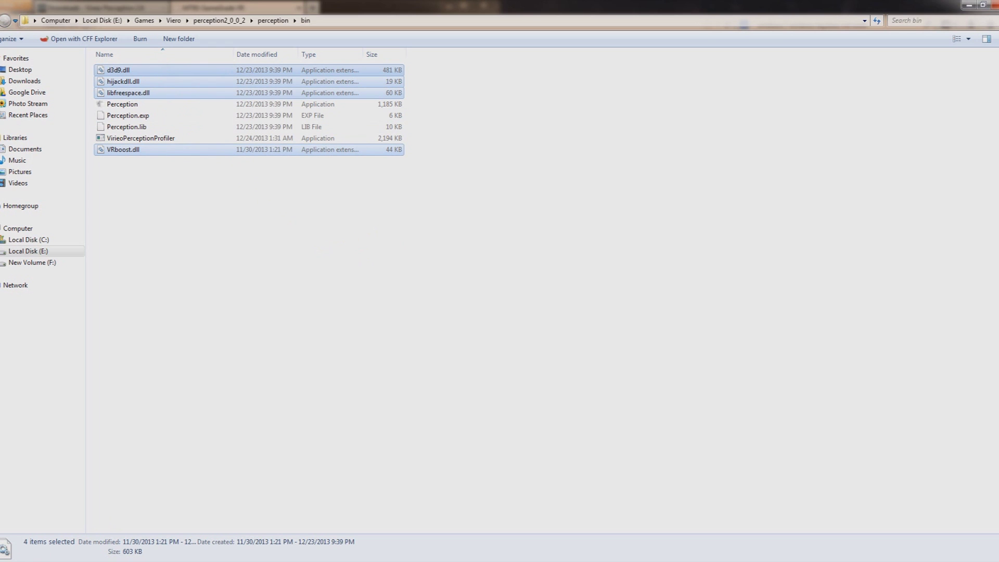
Switch to the Steam games folder window, go up to E:\Steam and reopen steamapps\common.
left_click(55, 512)
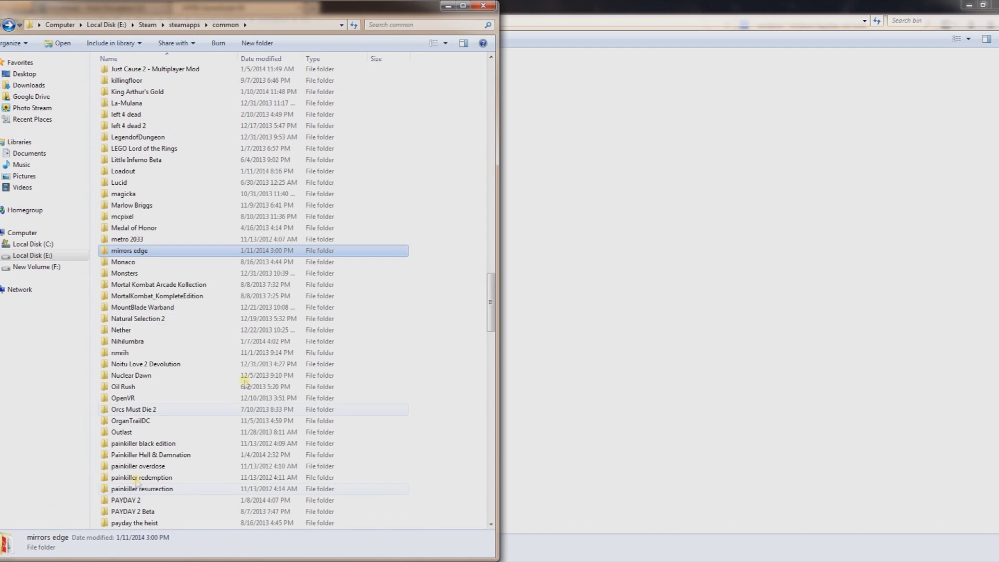
left_click(5, 27)
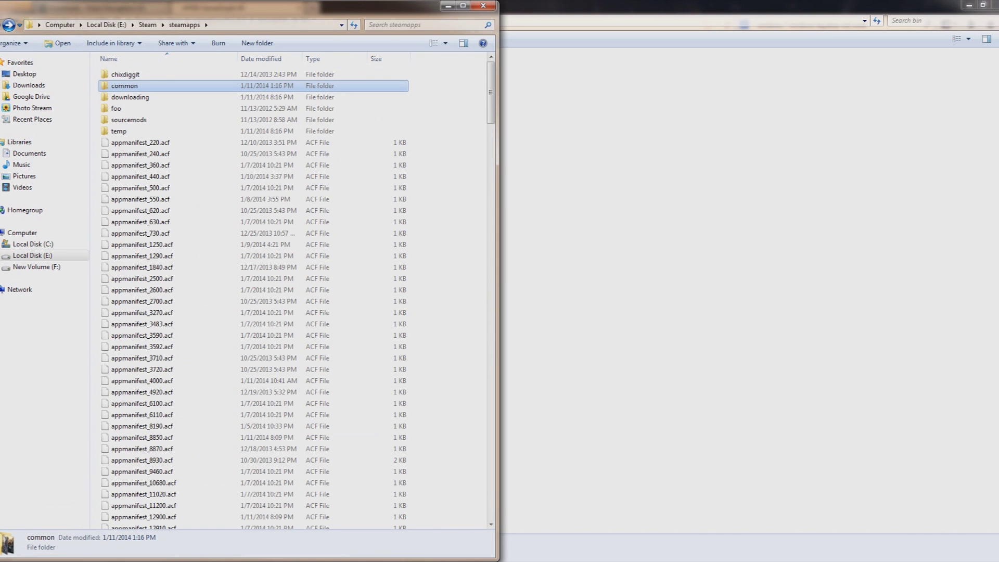
left_click(5, 26)
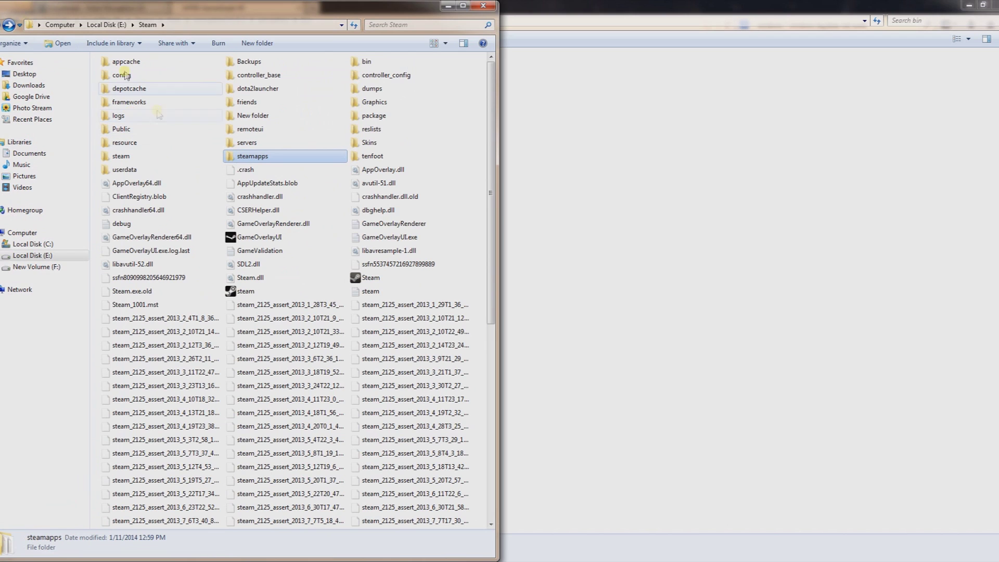
double_click(253, 158)
double_click(124, 86)
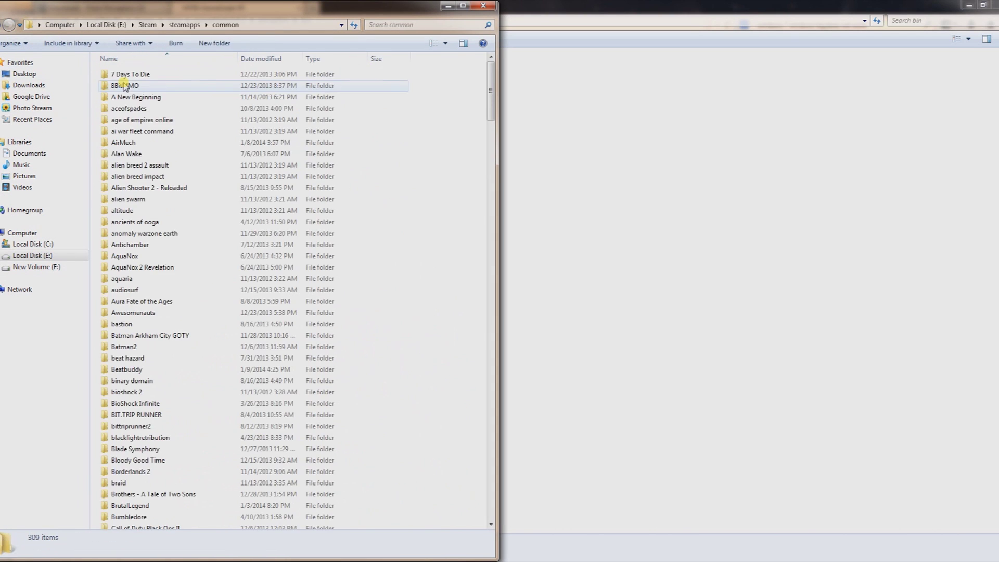
Find the mirrors edge folder among the installed games and open its Binaries folder.
scroll(186, 204, "down", 2)
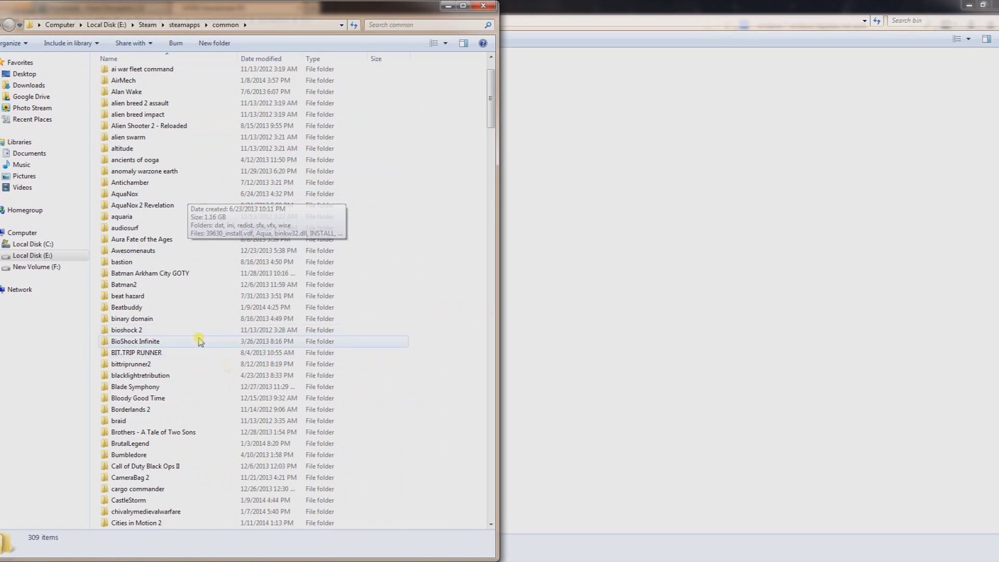
scroll(193, 291, "down", 4)
scroll(193, 294, "down", 6)
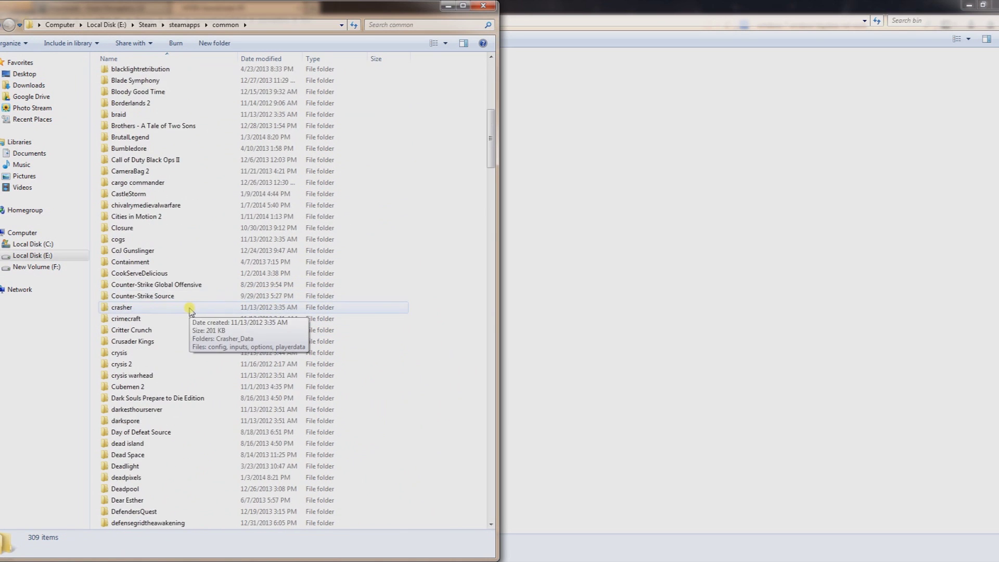
scroll(196, 302, "down", 2)
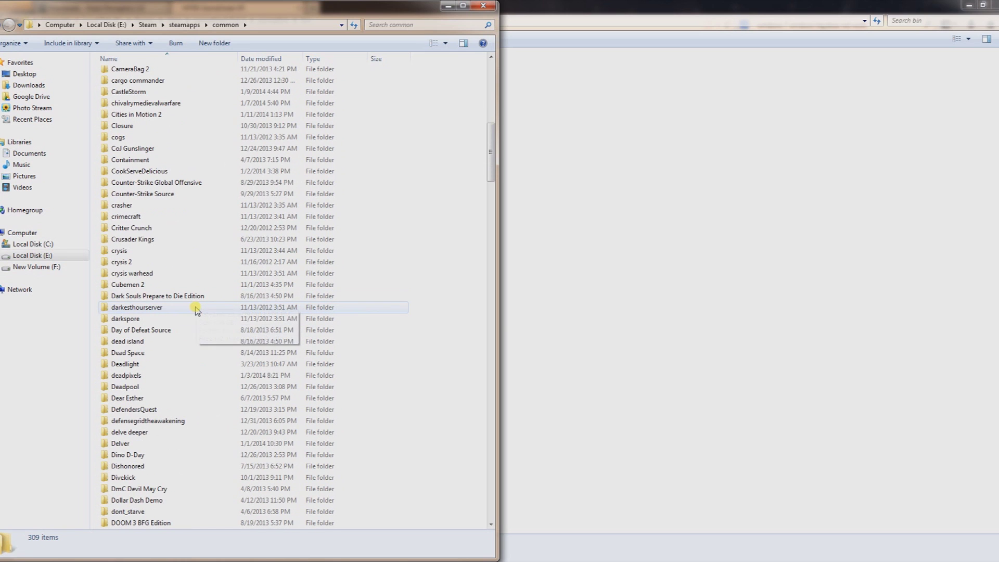
scroll(234, 382, "down", 20)
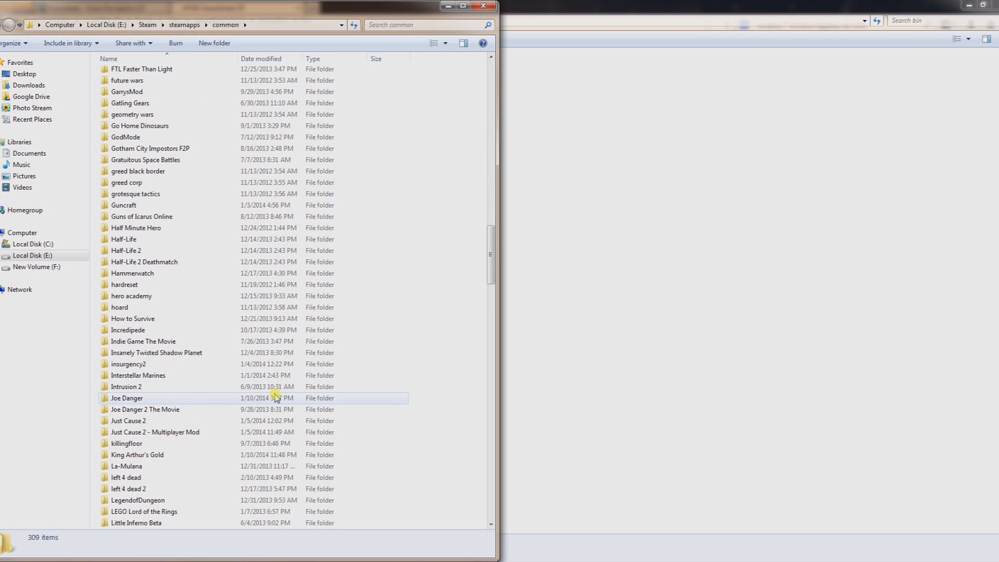
scroll(255, 411, "down", 2)
scroll(182, 426, "down", 4)
double_click(156, 403)
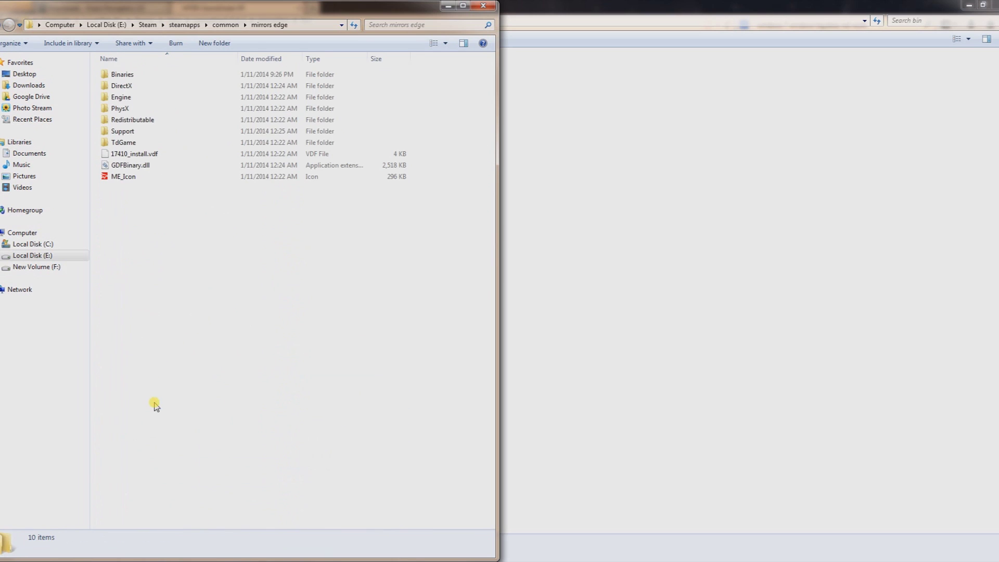
double_click(137, 74)
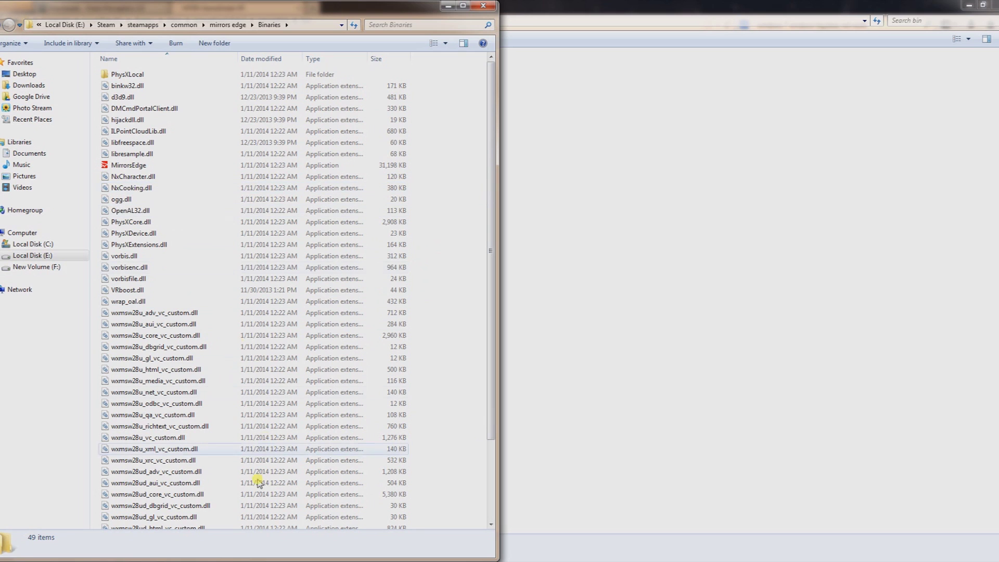
Switch to Steam and filter the game library with "mirr" to bring up Mirror's Edge.
key("alt+Tab")
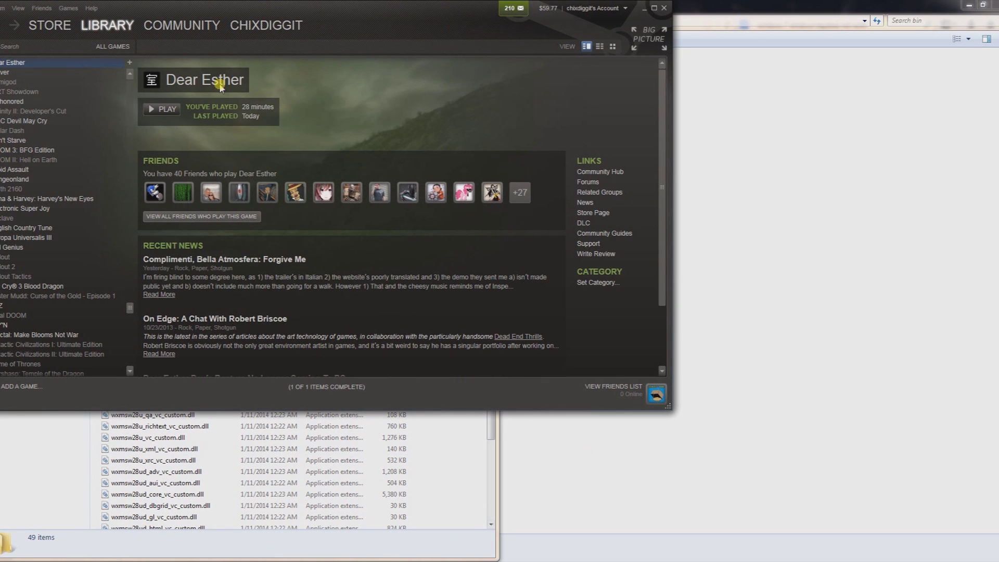
left_click(25, 49)
type("mi")
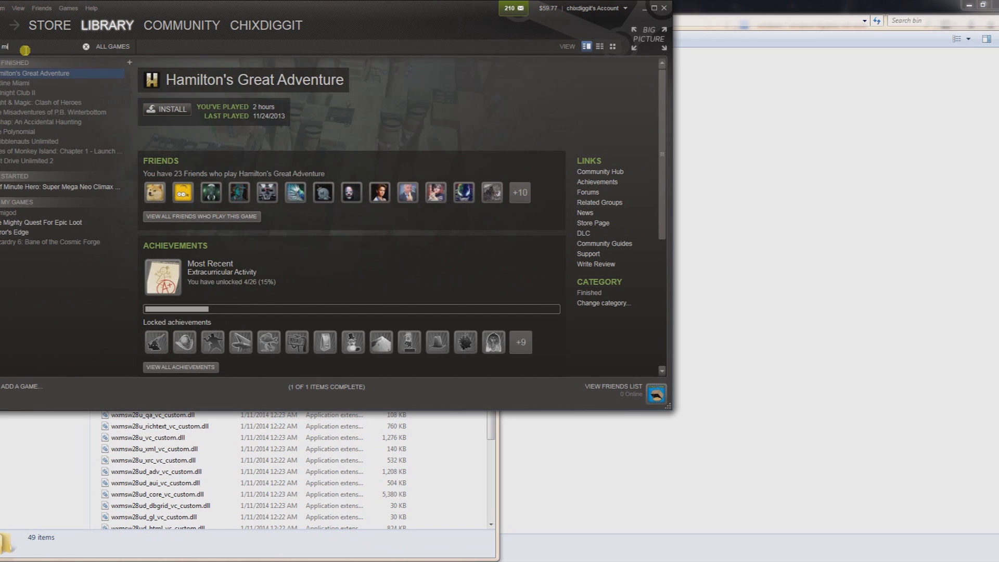
type("rr")
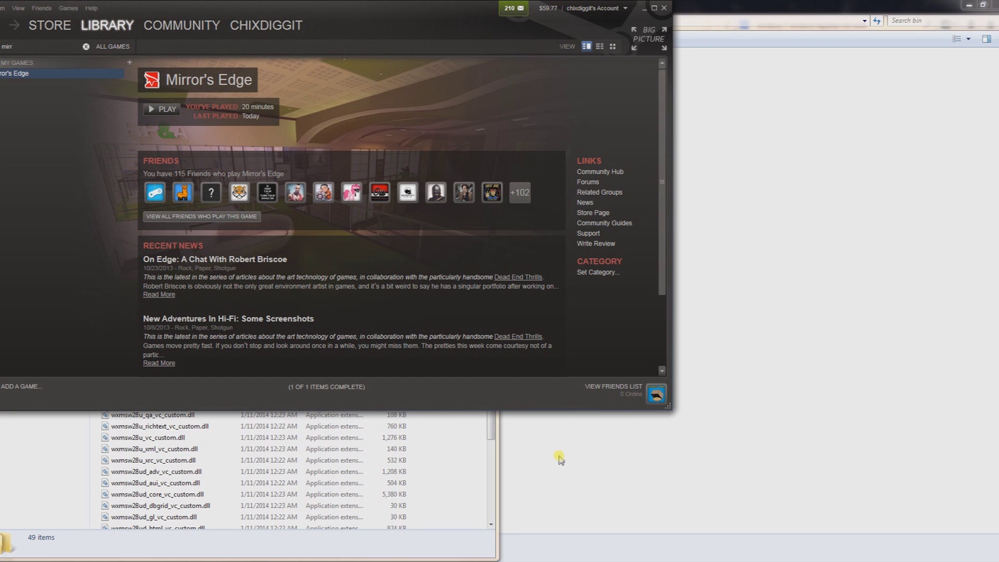
Return to the mirrors edge Binaries folder and select the MirrorsEdge application.
left_click(453, 473)
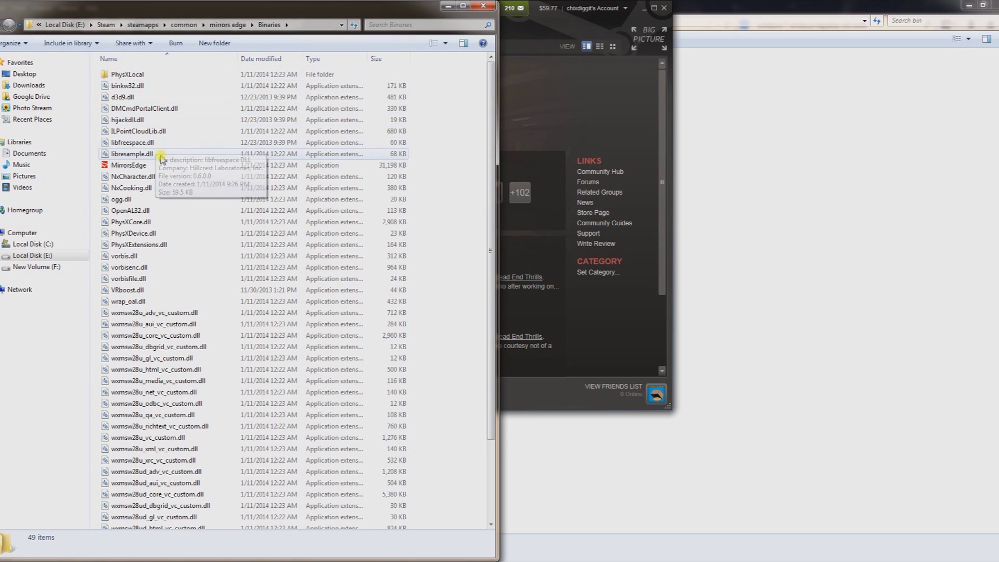
left_click(125, 165)
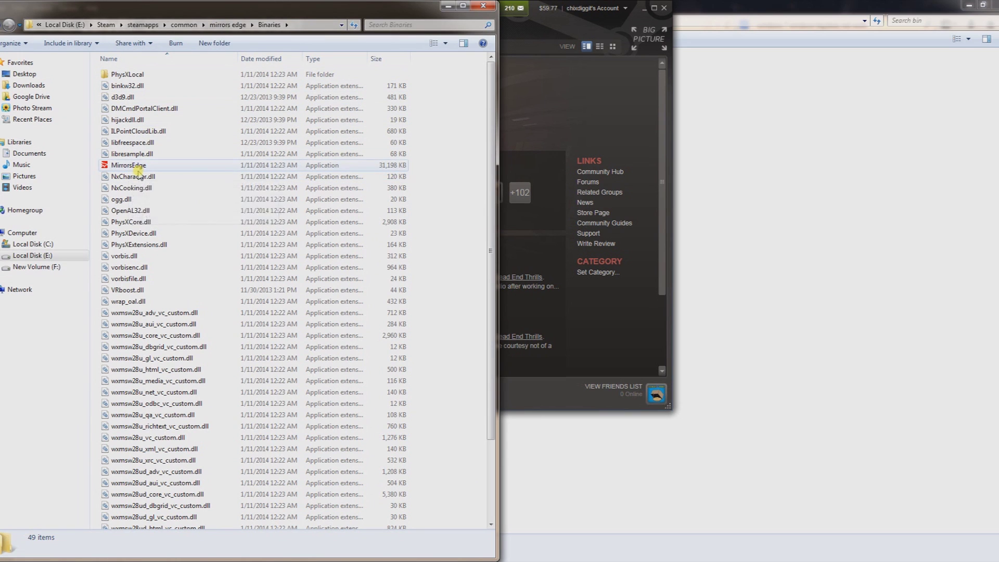